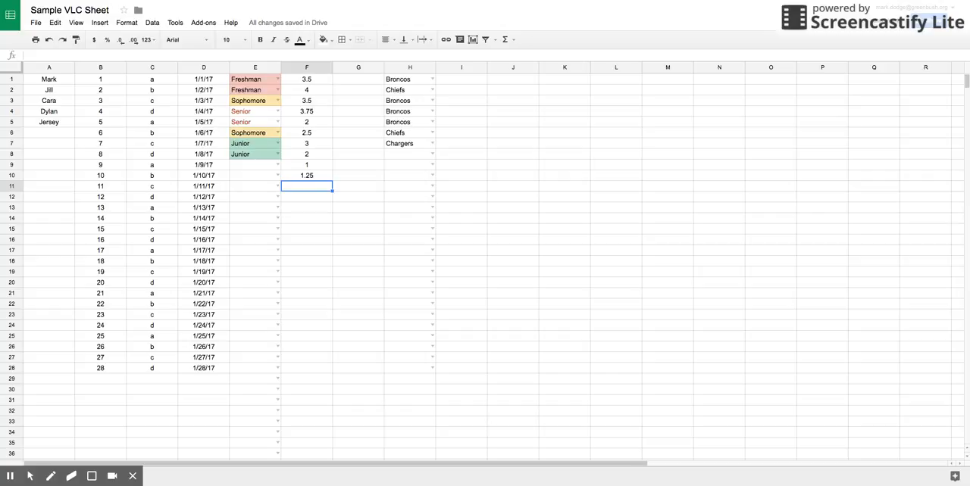
Insert a SUM of the range F1:F10 in cell F11, and undo the entry.
click(511, 41)
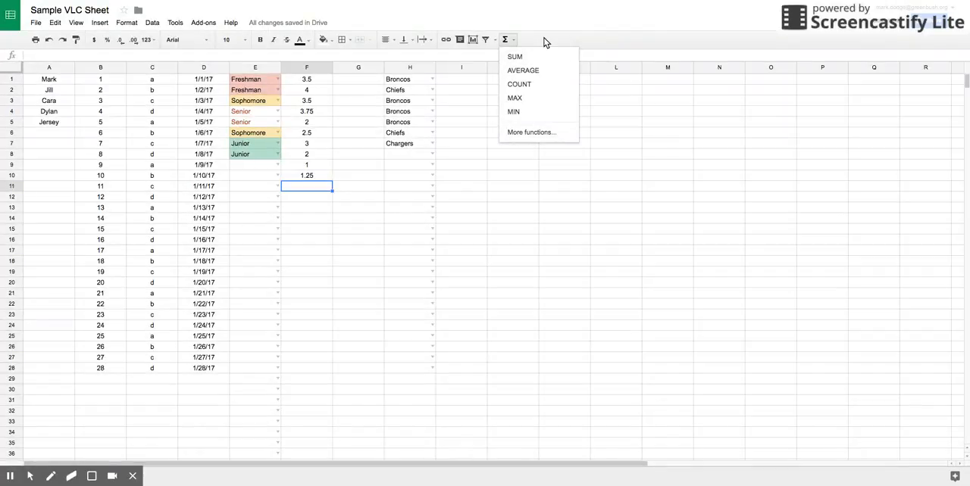
click(544, 42)
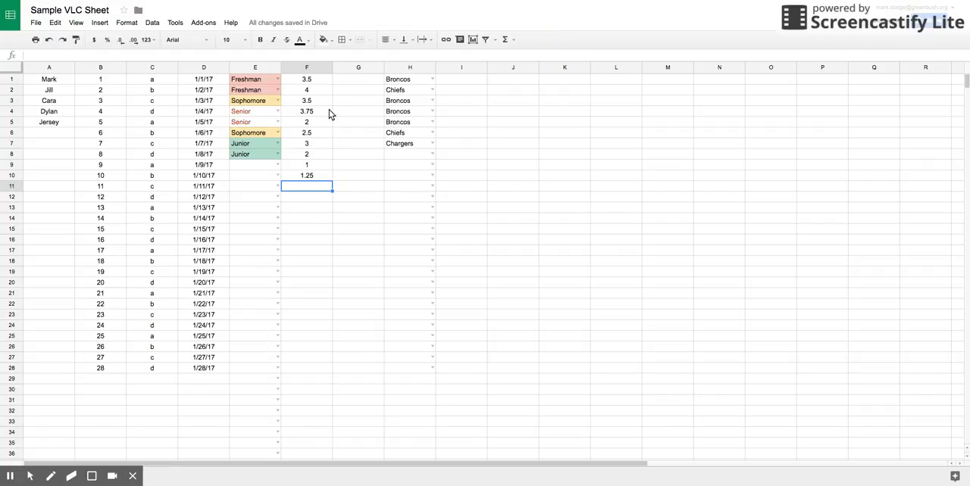
click(309, 189)
click(513, 42)
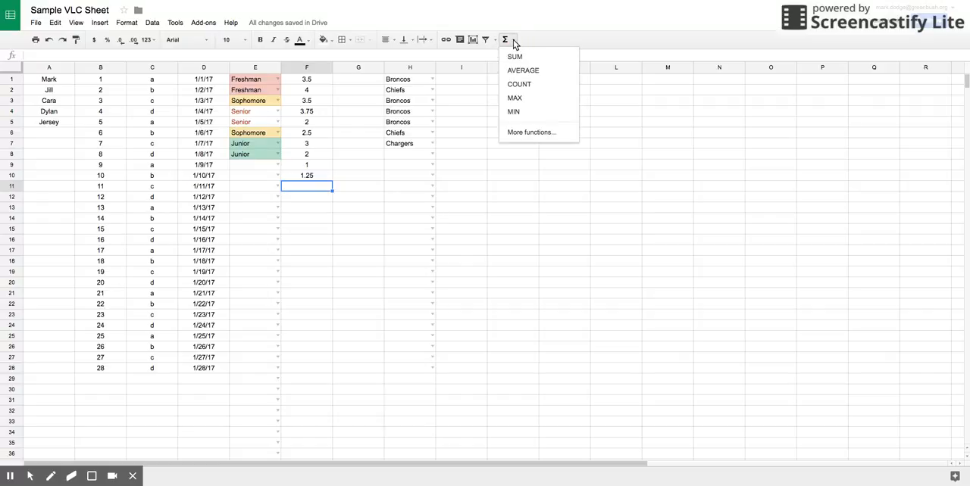
click(514, 58)
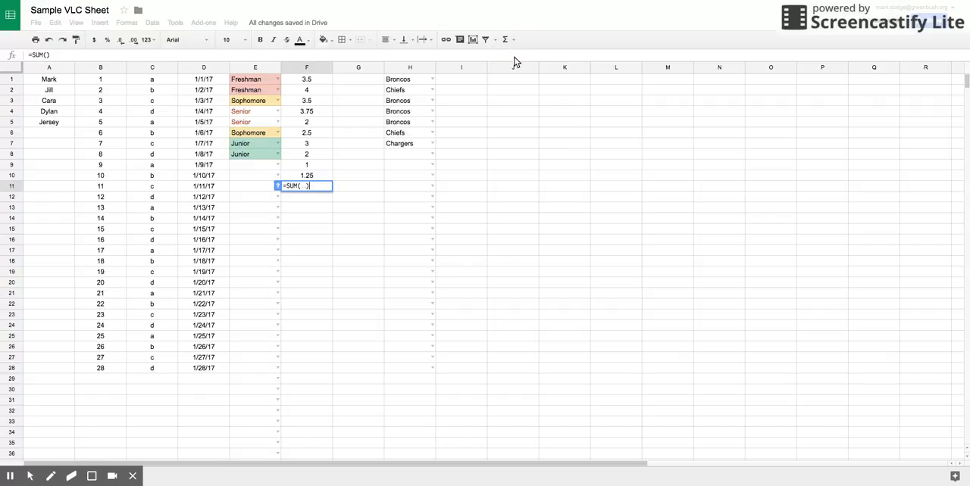
click(318, 85)
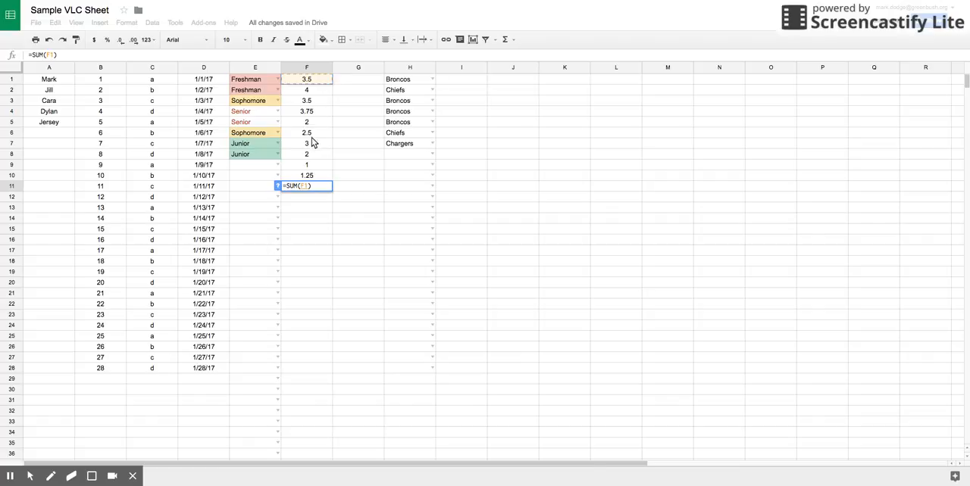
shift+click(320, 176)
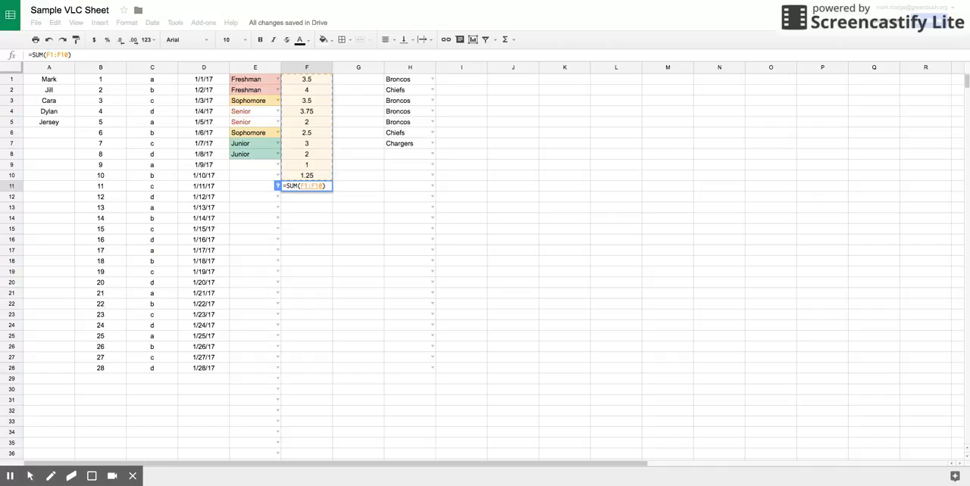
key(Return)
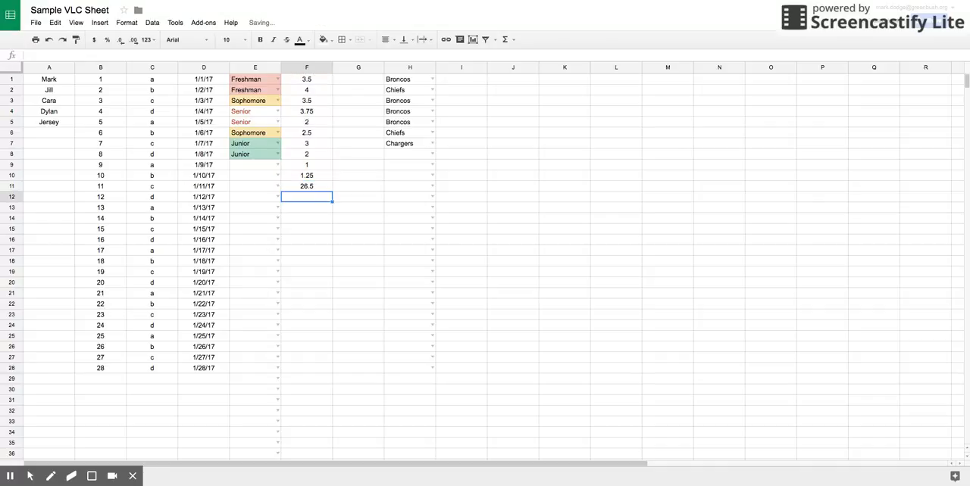
key(ctrl+z)
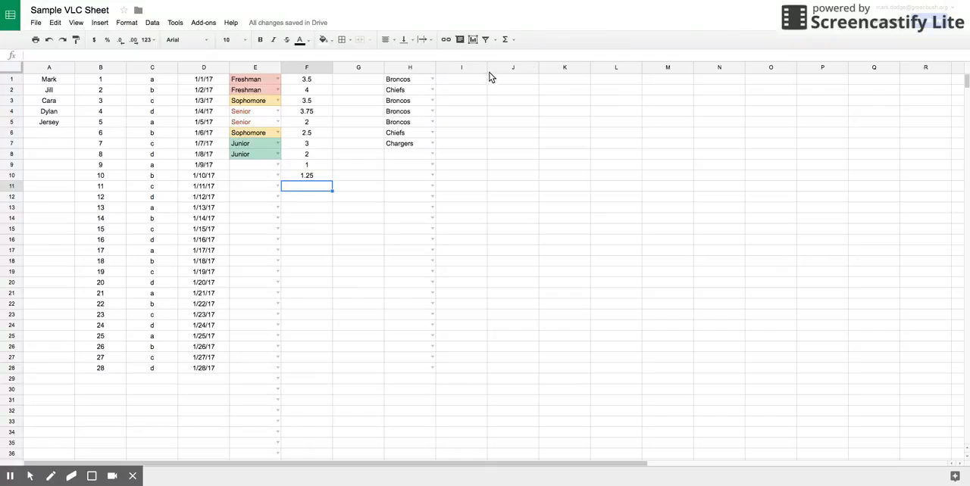
Enter the SUM of F1:F10 in cell F11 again, and clear that cell.
click(506, 39)
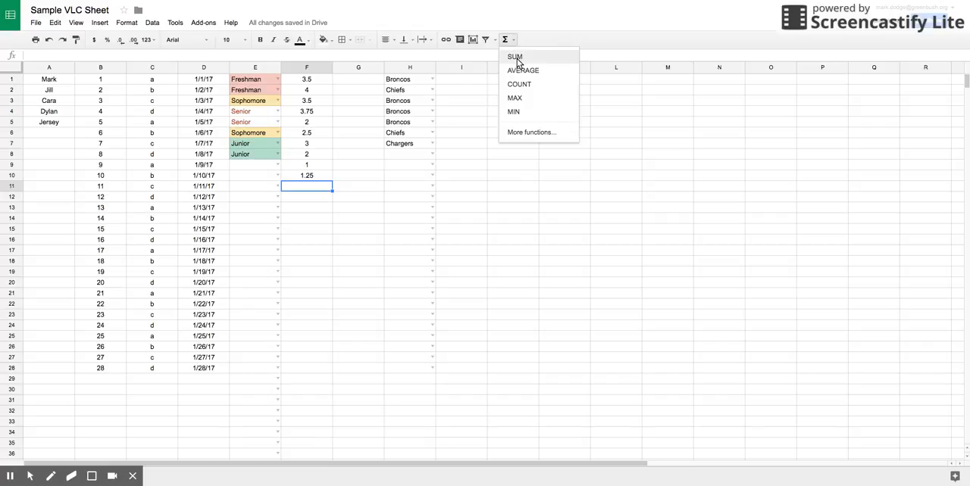
click(516, 59)
click(319, 85)
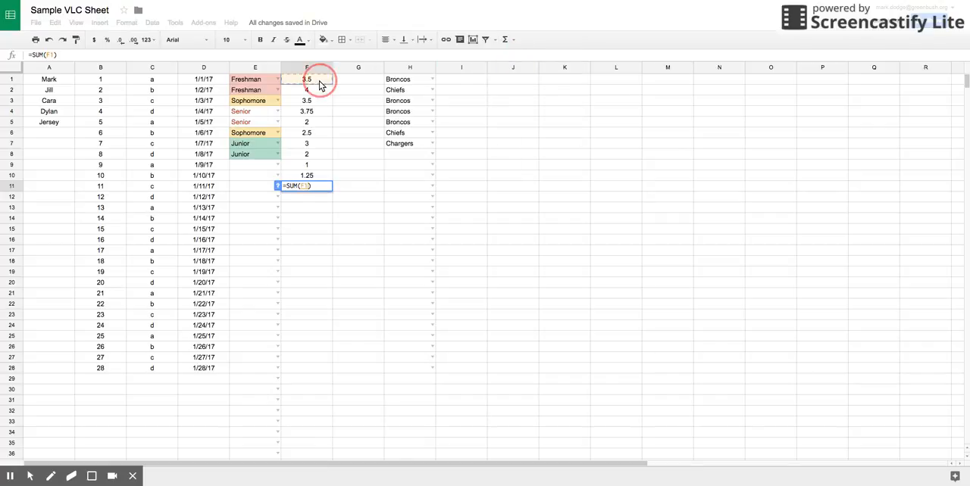
shift+click(319, 180)
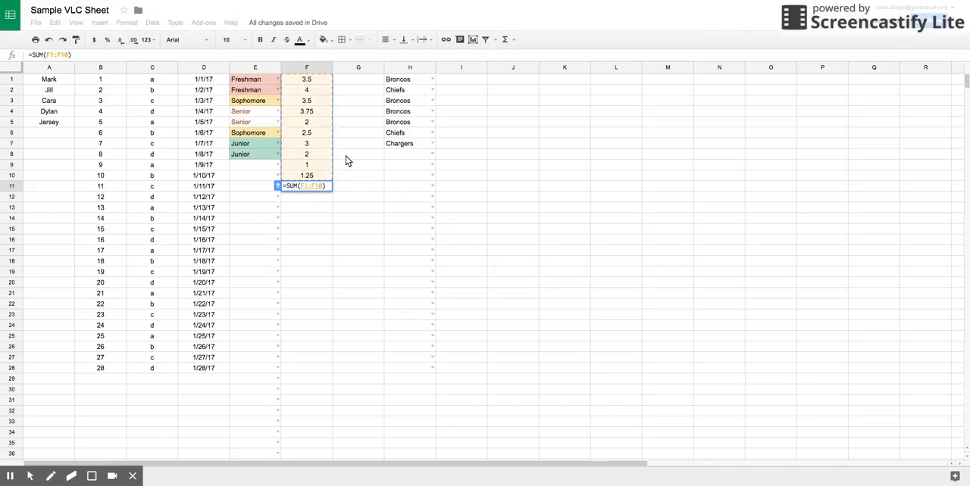
key(Return)
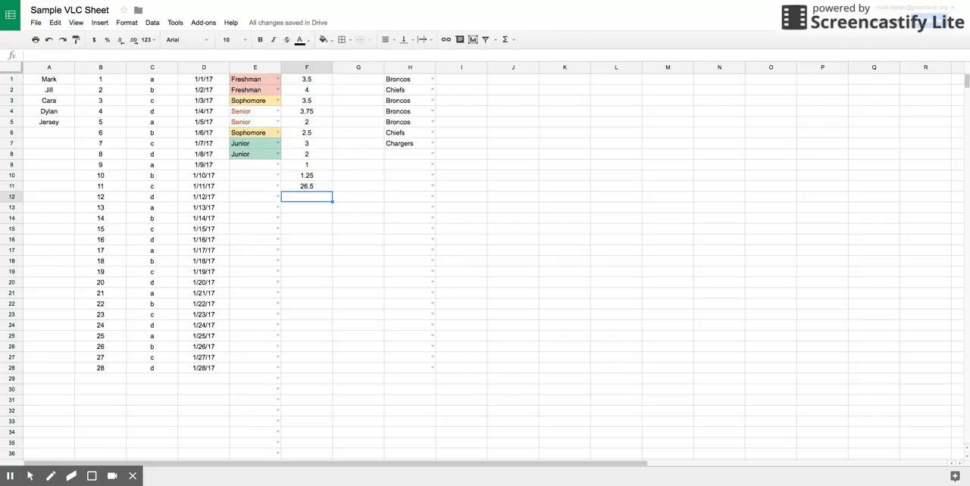
click(320, 189)
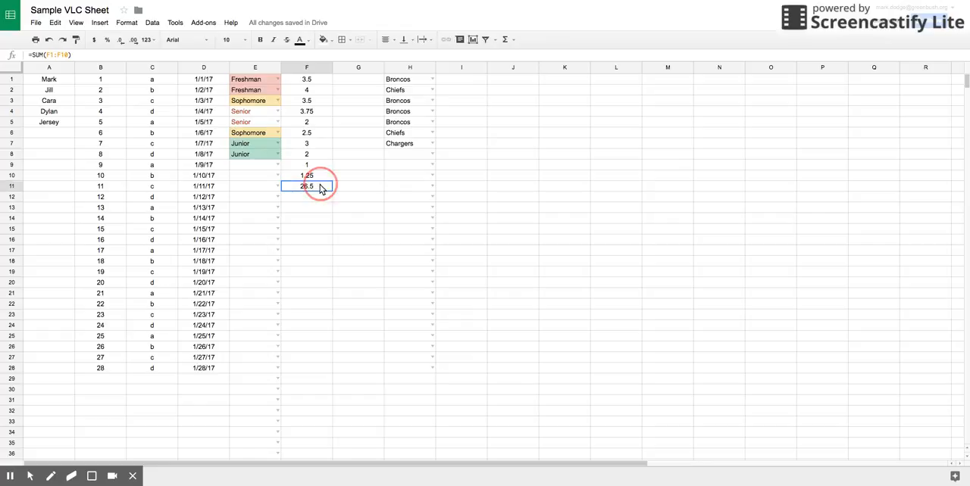
key(Delete)
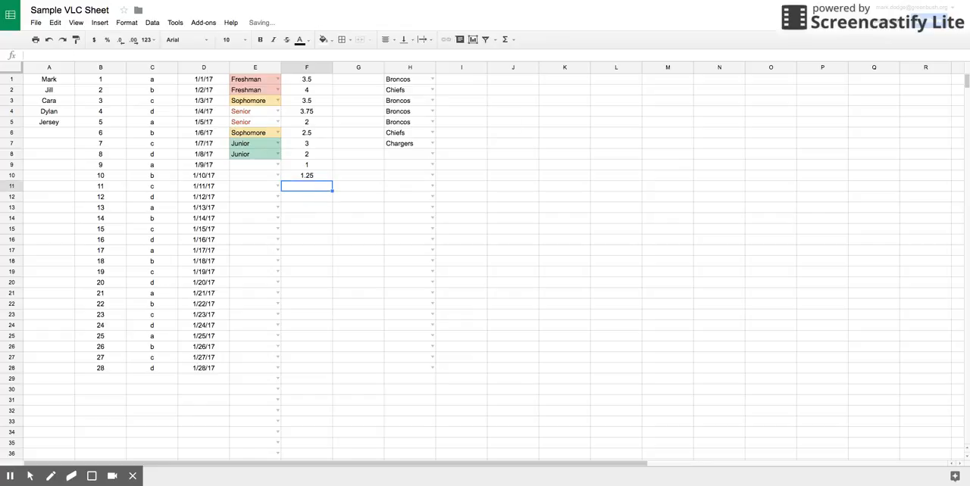
Insert an AVERAGE of the selected range F1:F10 in cell F11, and undo it.
click(513, 40)
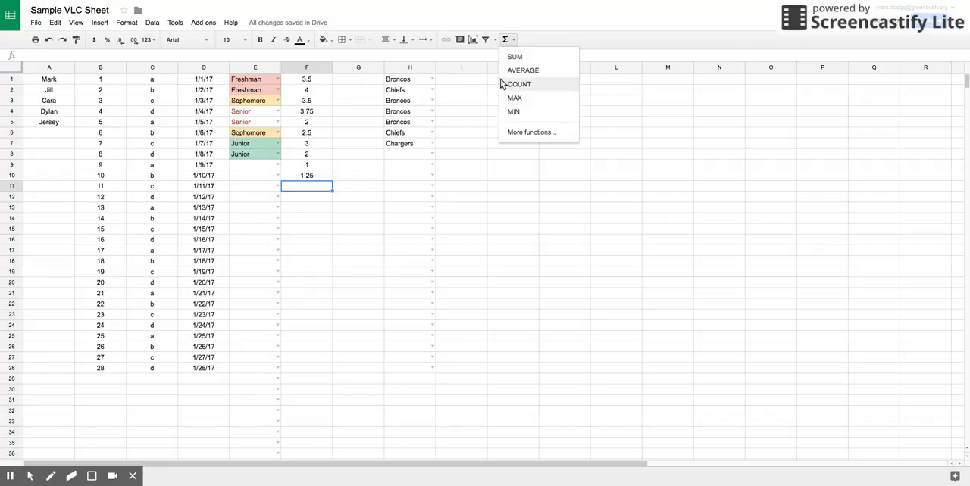
click(303, 82)
drag(303, 81, 306, 176)
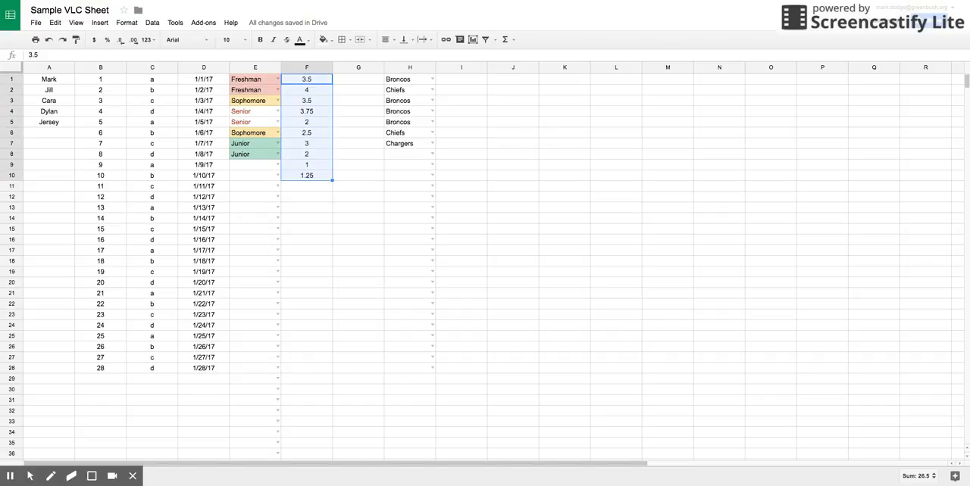
click(514, 39)
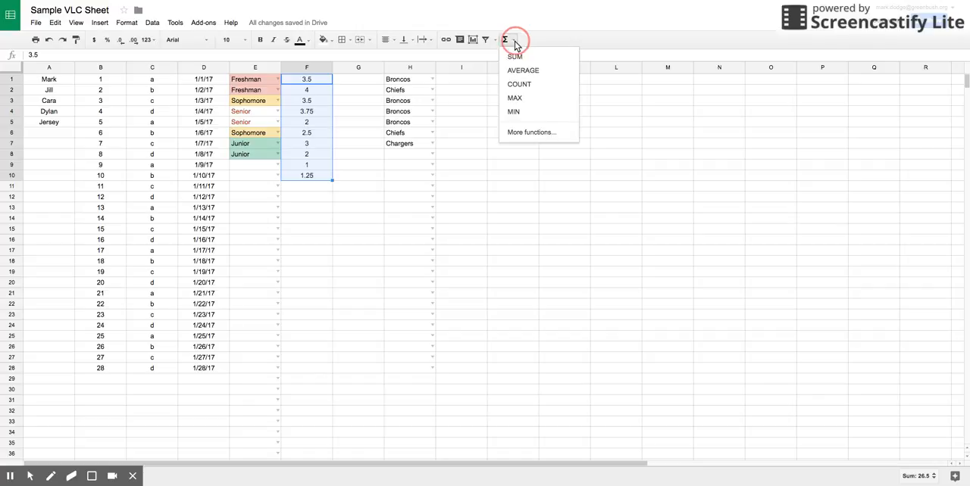
click(522, 71)
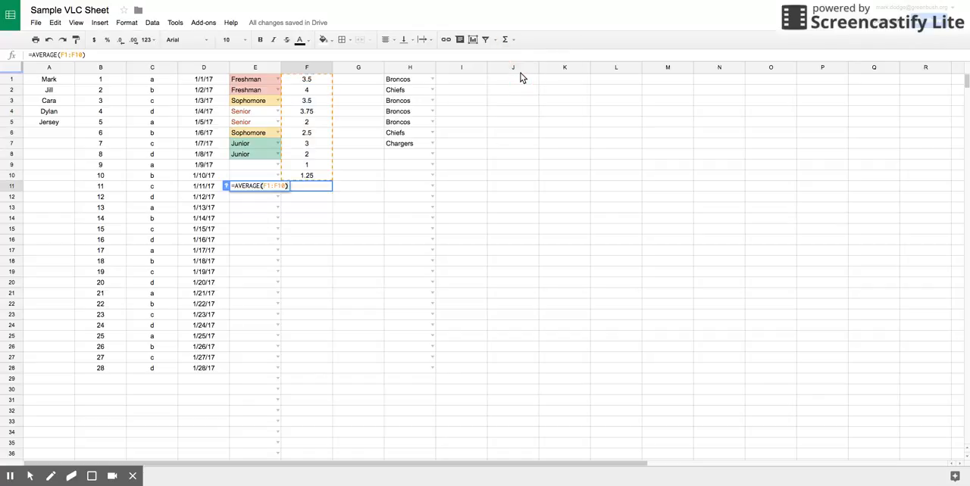
key(Return)
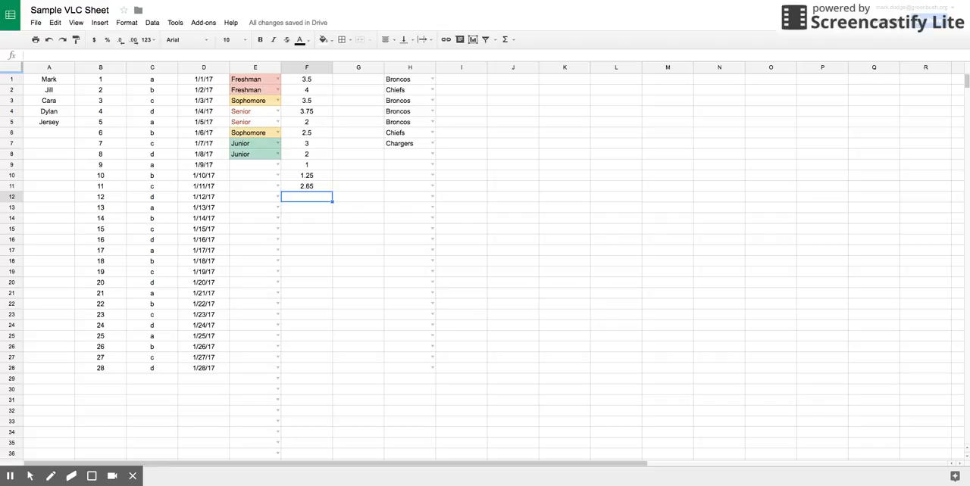
key(ctrl+z)
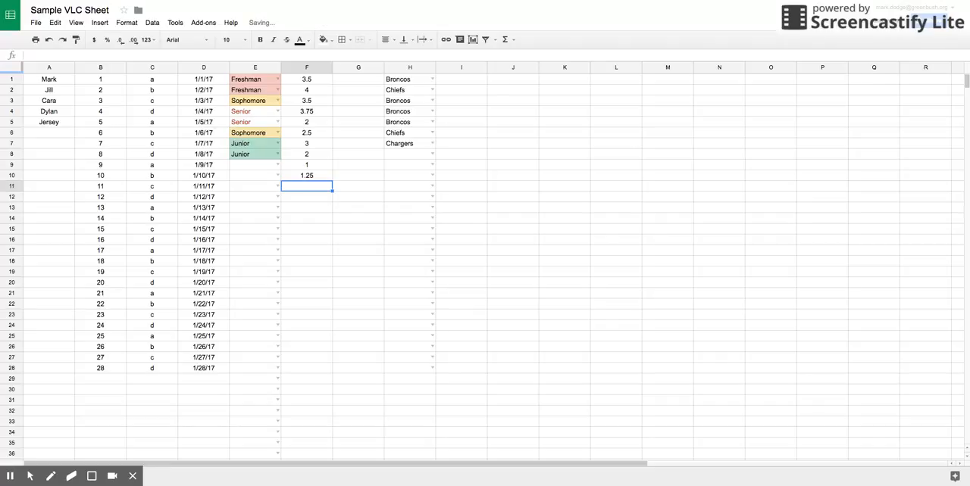
Select F1:F10 and add the AVERAGE of those values in cell F11.
click(322, 84)
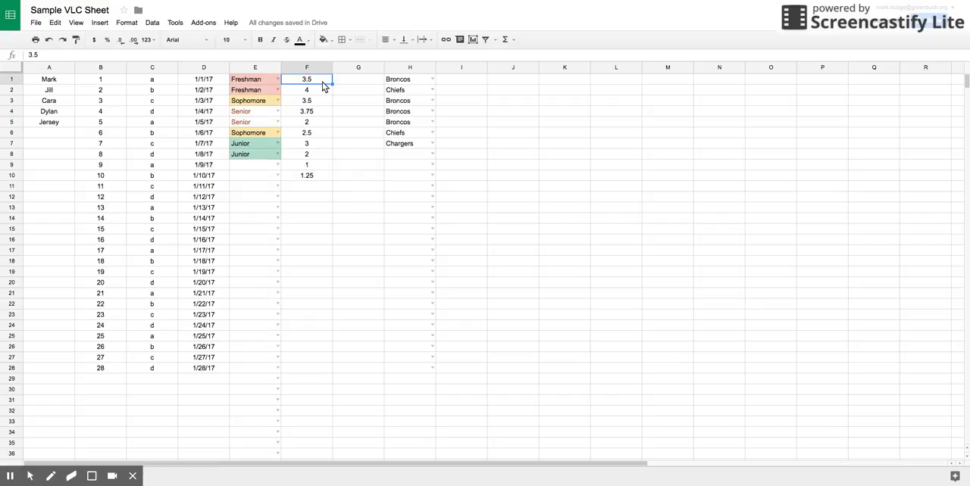
shift+click(319, 178)
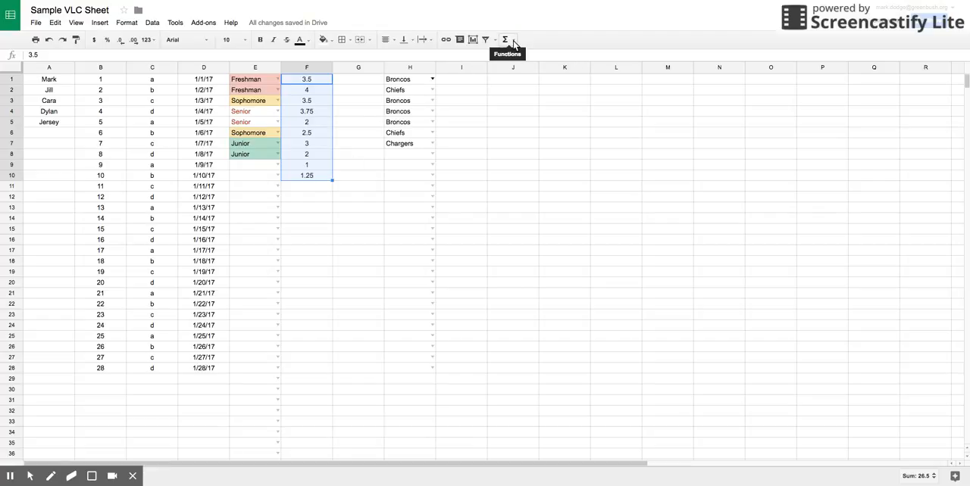
click(514, 41)
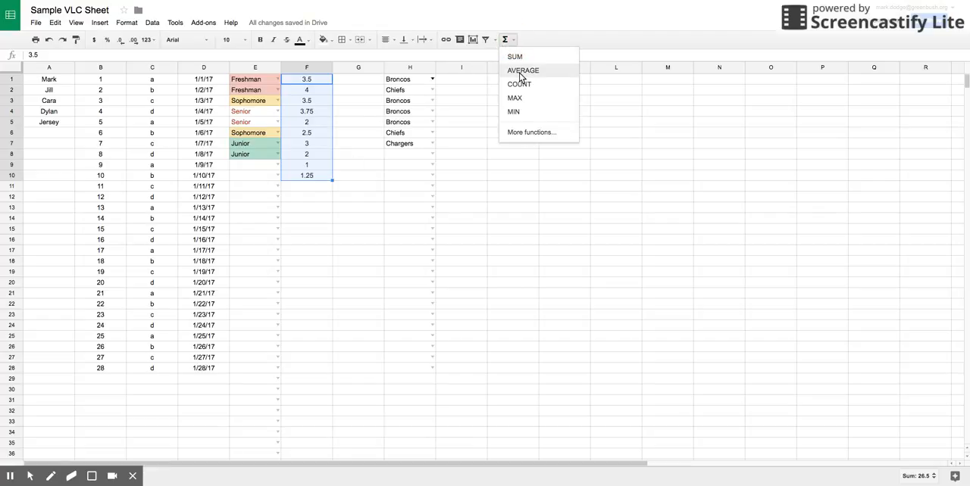
click(522, 71)
key(Return)
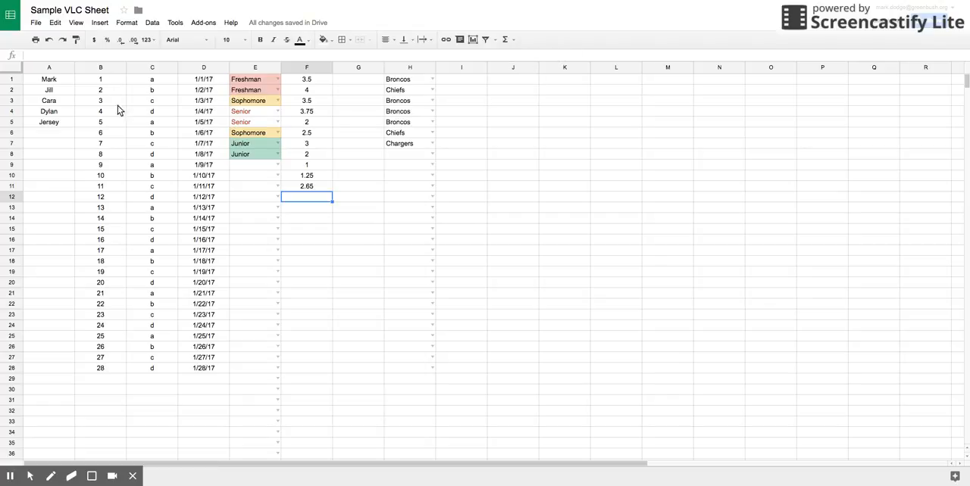
Select the entire sheet and turn on a filter for all its columns.
click(10, 69)
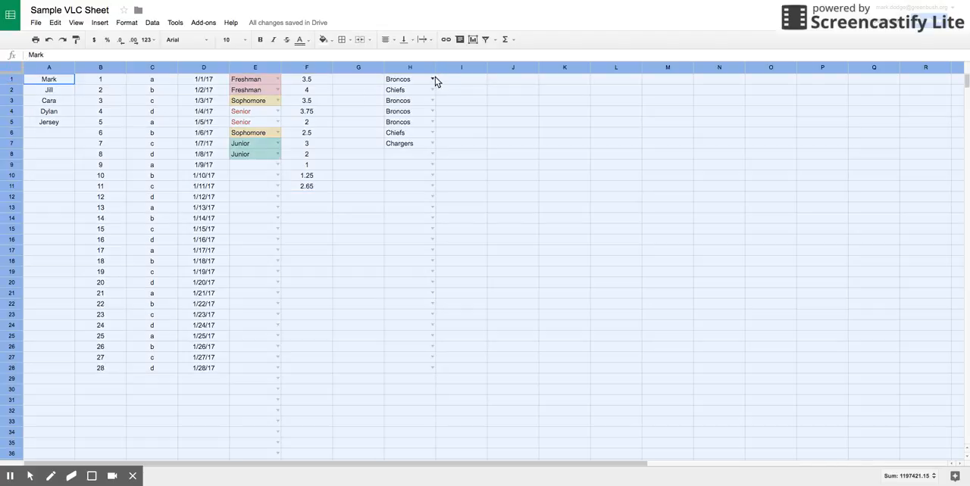
click(485, 39)
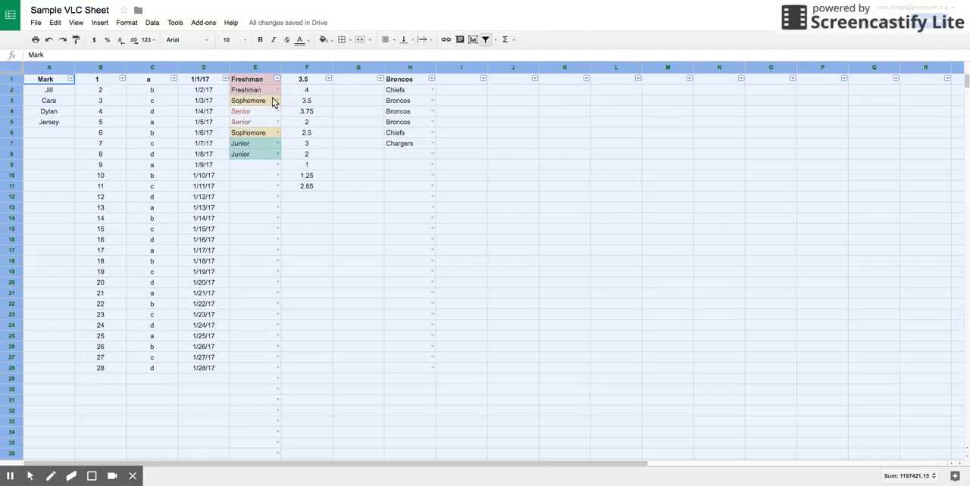
click(371, 144)
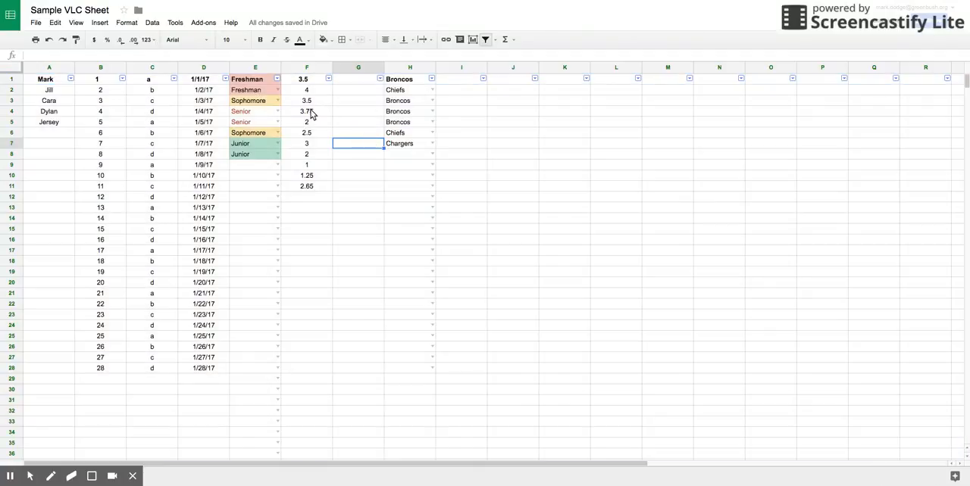
Filter column E by values to show only Freshman rows, and turn the sheet's filter off.
click(278, 80)
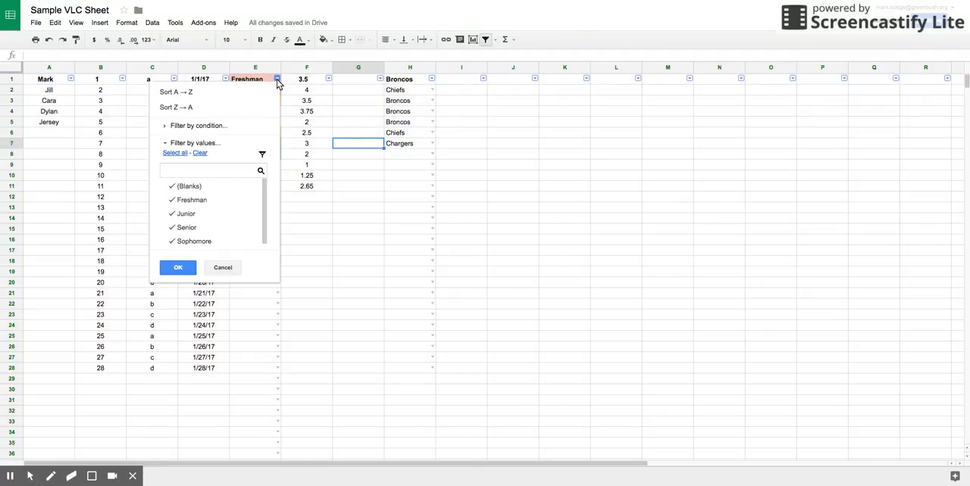
click(198, 153)
click(193, 202)
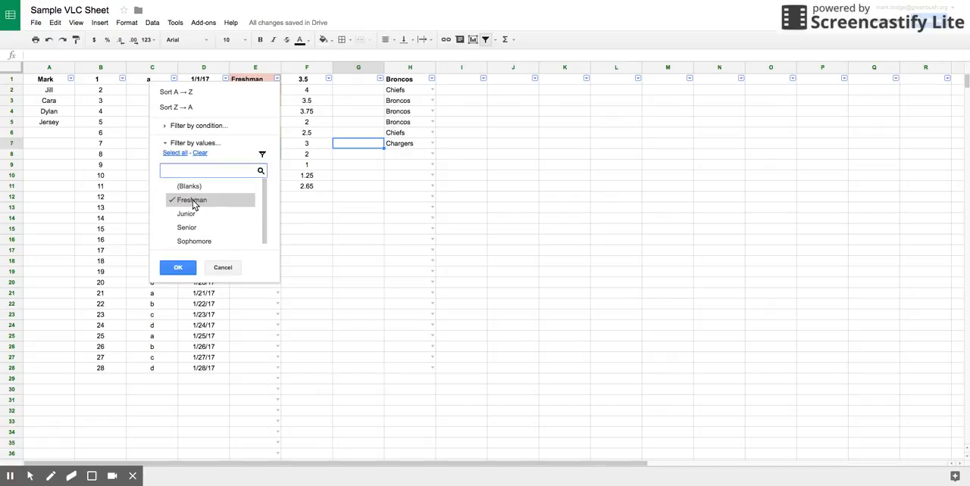
click(180, 268)
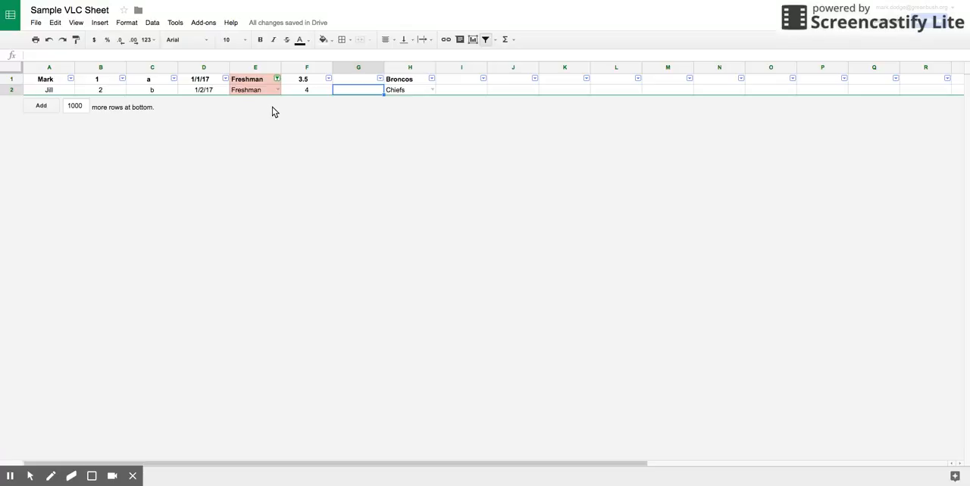
click(485, 40)
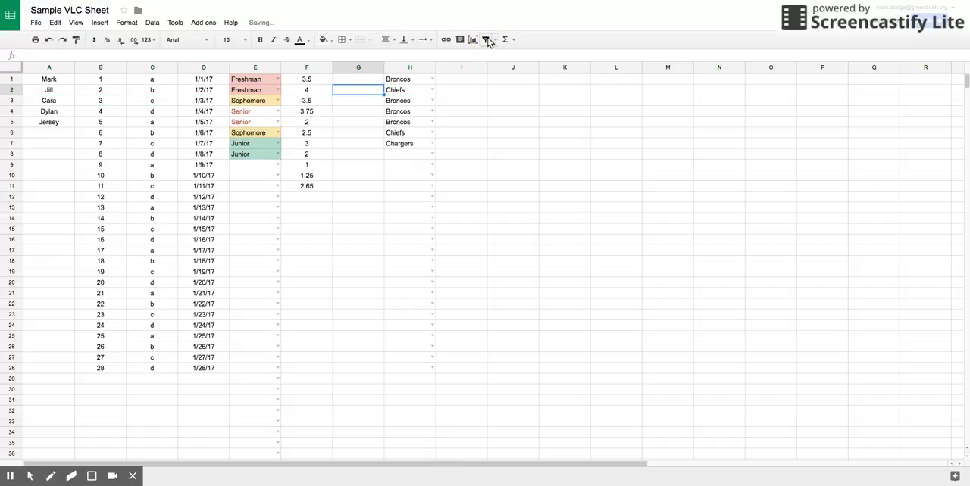